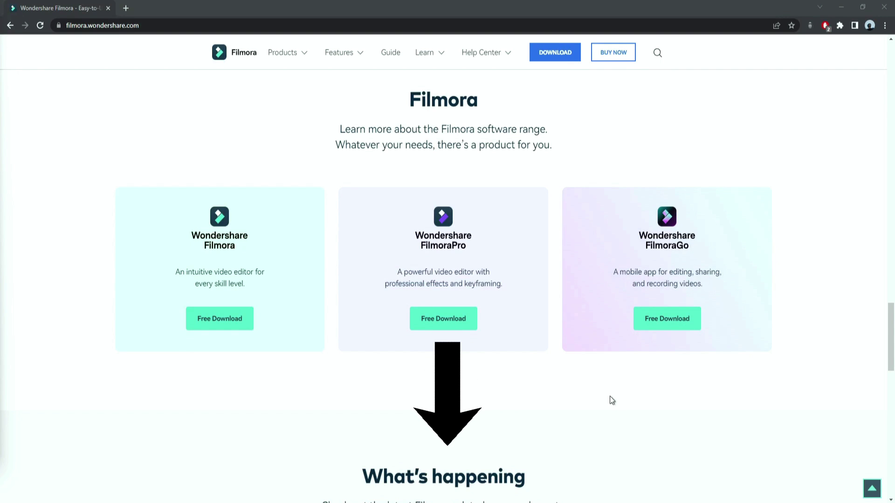
# Download Filmora from filmora.wondershare.com, install it, and launch it into a new empty project.
pyautogui.click(552, 57)
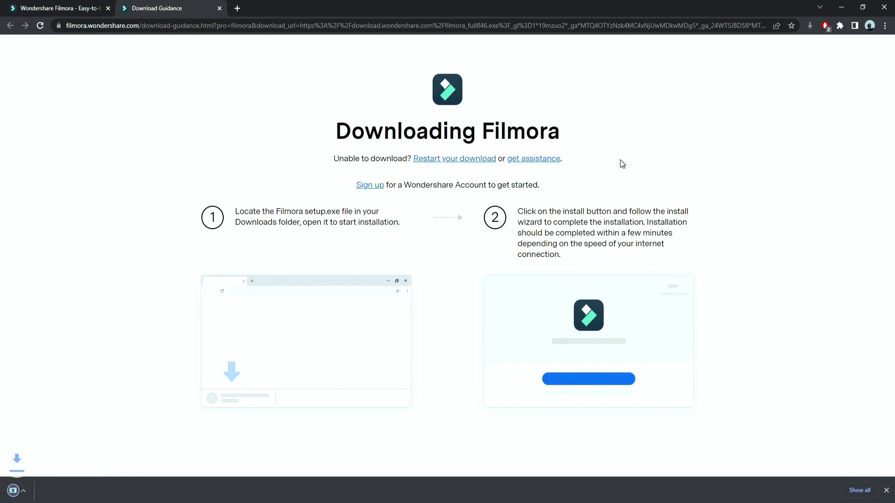
pyautogui.click(21, 495)
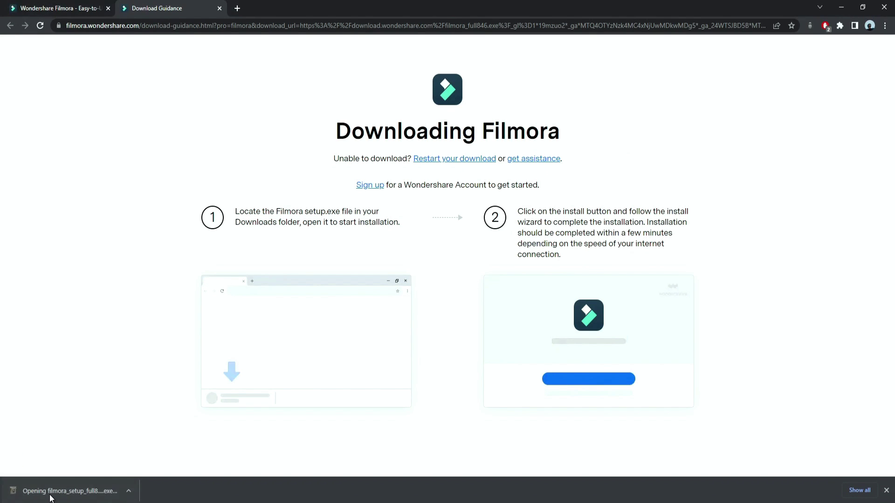
pyautogui.click(440, 317)
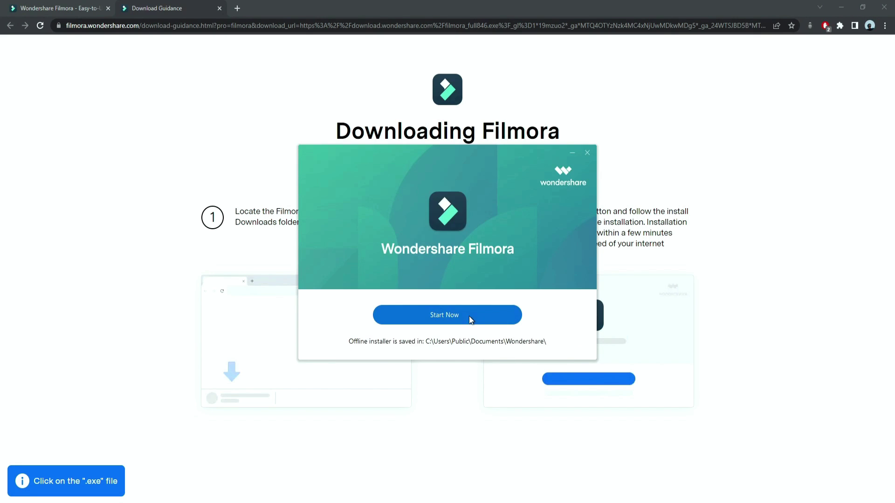
pyautogui.click(468, 316)
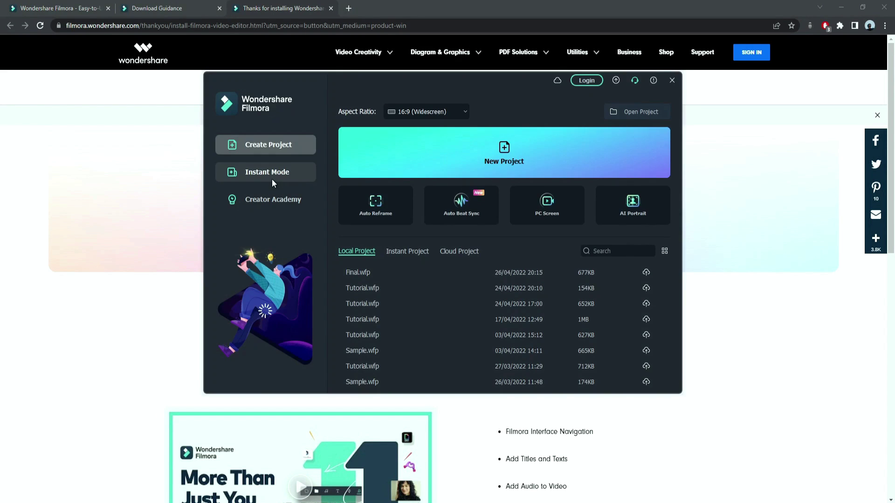
pyautogui.click(421, 170)
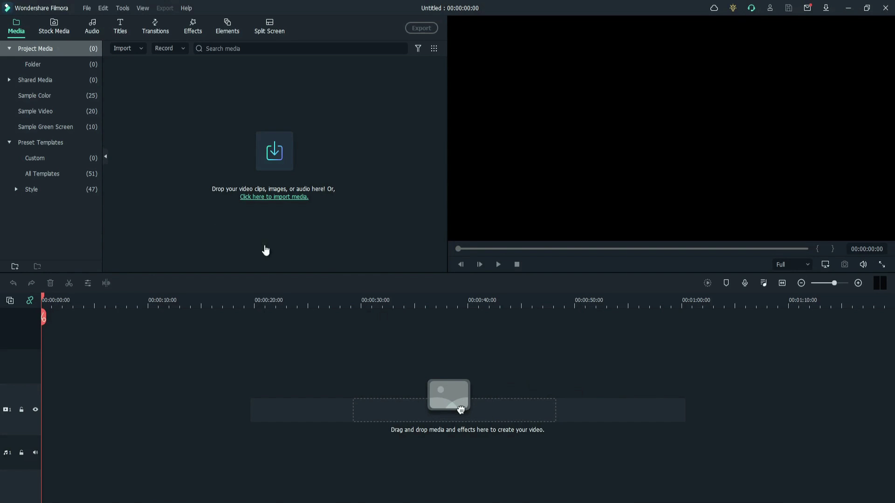
# Place a Black sample colour clip on track 1, set it to 8 seconds, and park the playhead near 0:01.
pyautogui.click(80, 96)
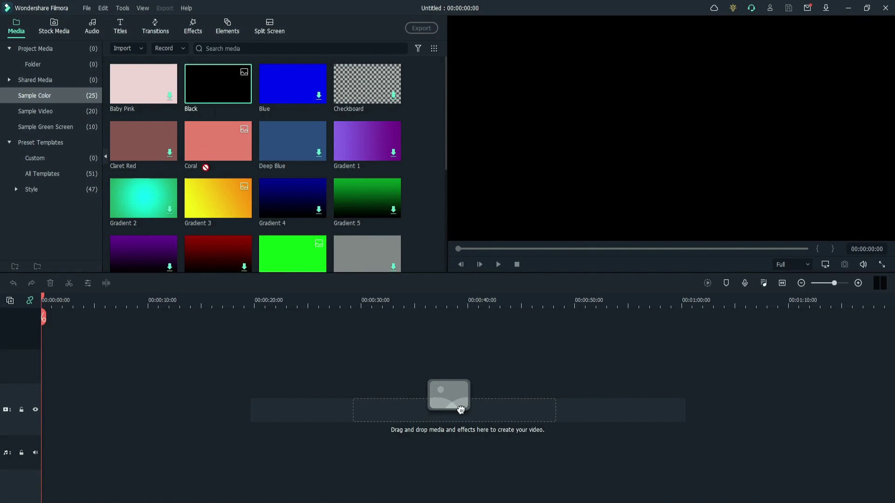
pyautogui.moveTo(461, 410); pyautogui.dragTo(64, 411)
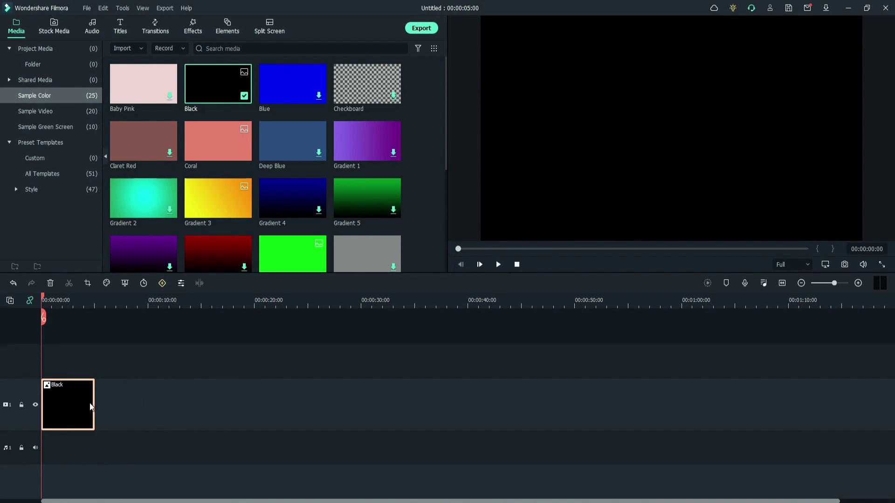
pyautogui.rightClick(79, 402)
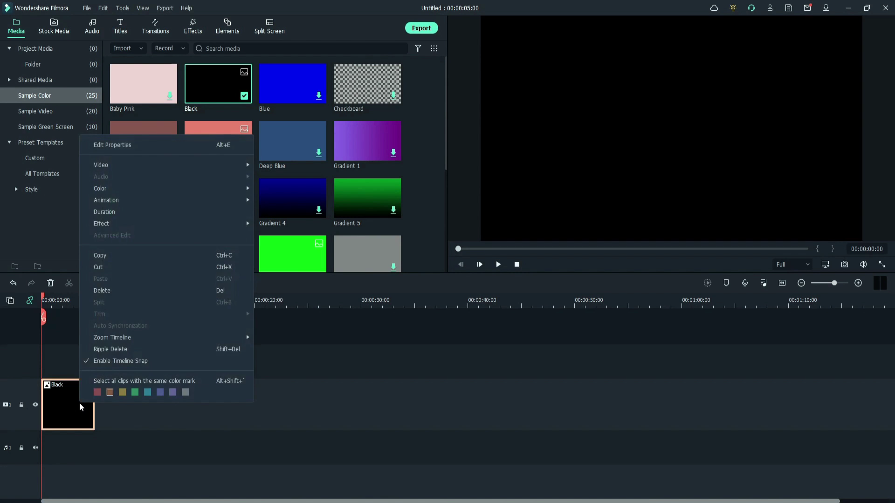
pyautogui.click(136, 212)
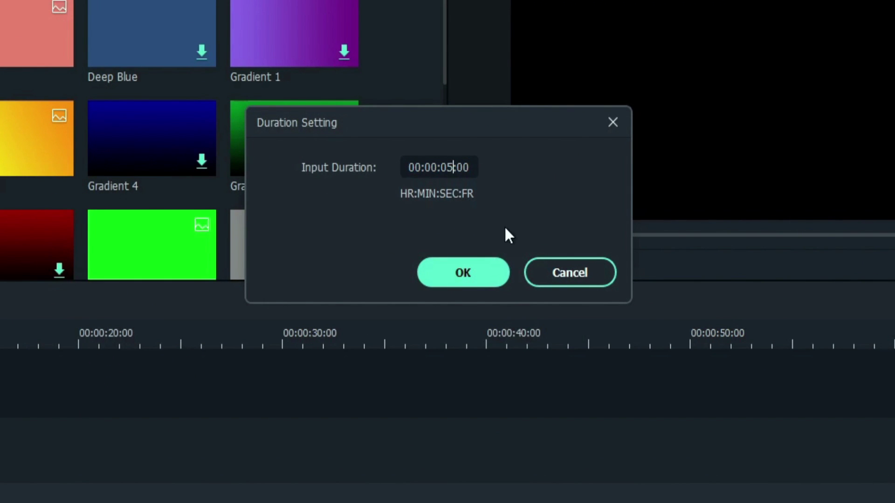
pyautogui.press('BackSpace')
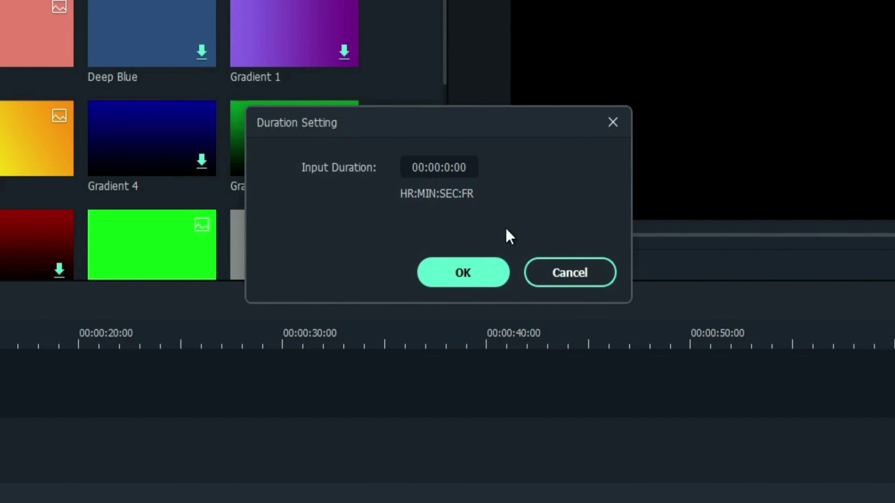
pyautogui.write('8')
pyautogui.click(463, 272)
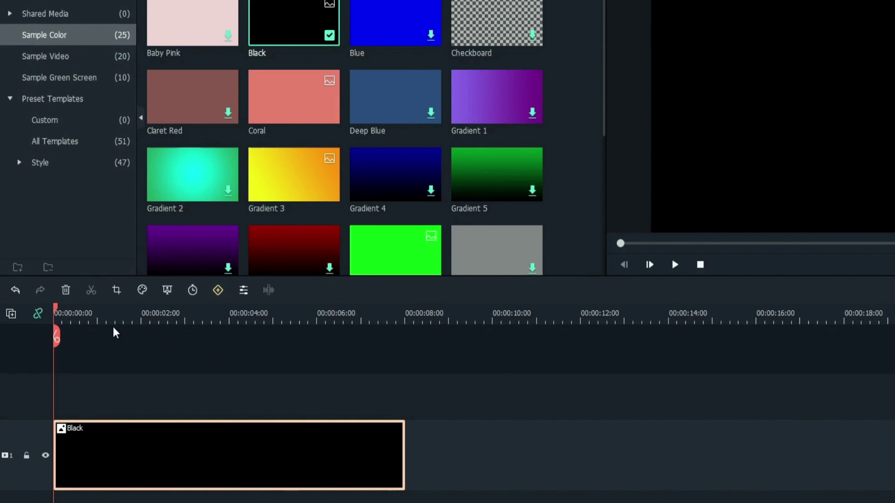
pyautogui.click(97, 317)
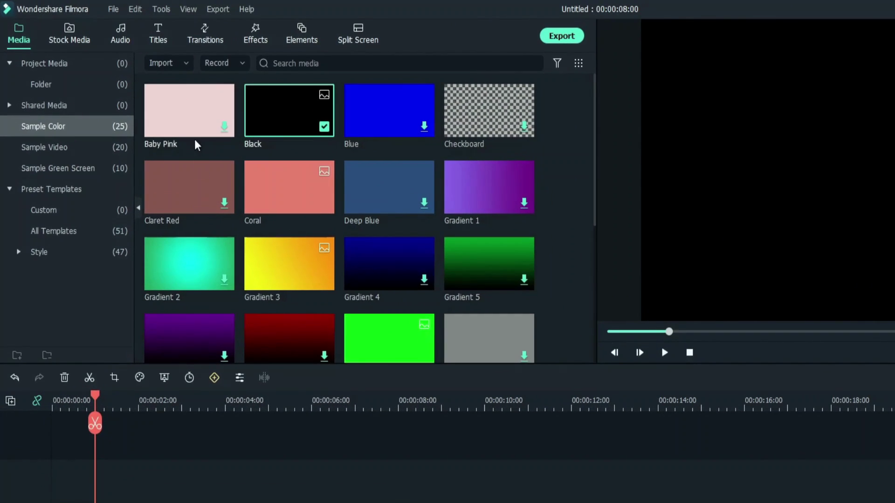
# Drop the Basic 6 favourite title onto track 2 and stretch it to end with the black clip.
pyautogui.click(158, 40)
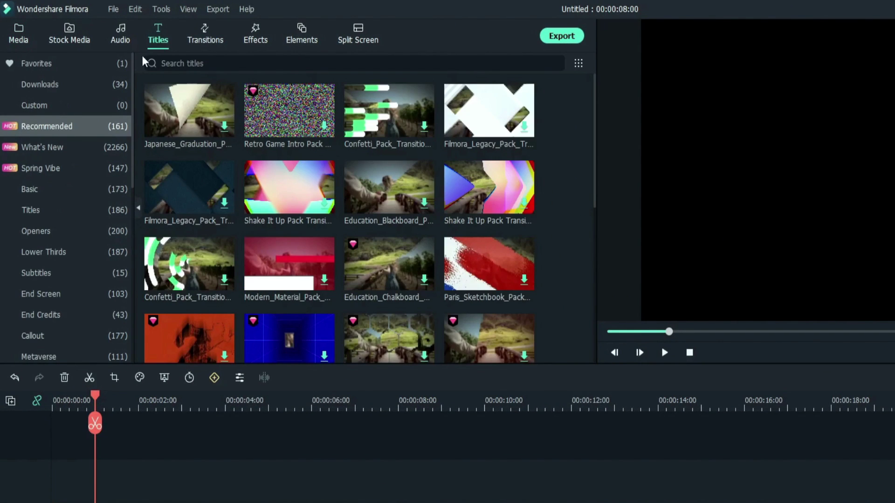
pyautogui.click(112, 67)
pyautogui.moveTo(160, 110); pyautogui.dragTo(257, 424)
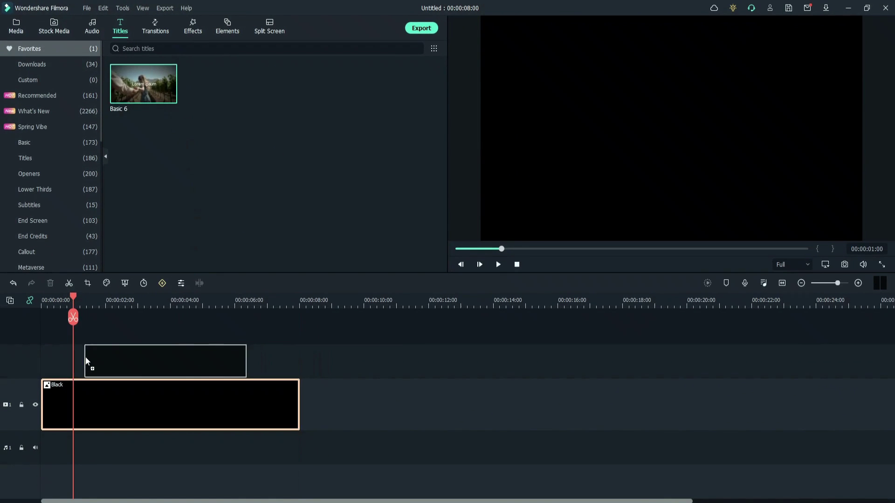
pyautogui.moveTo(235, 361); pyautogui.dragTo(299, 358)
# Set the title's font to Uni Sans Heavy and its text to FILMORA.
pyautogui.rightClick(243, 361)
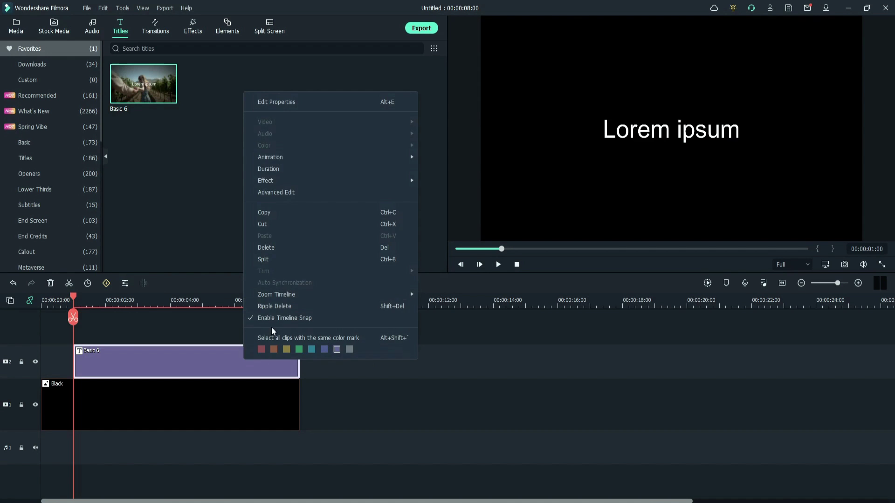
pyautogui.click(320, 103)
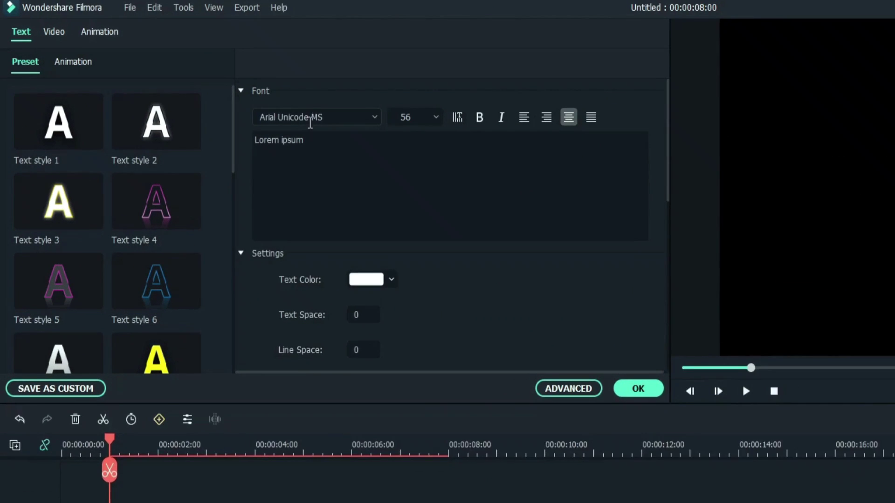
pyautogui.click(198, 81)
pyautogui.write('u')
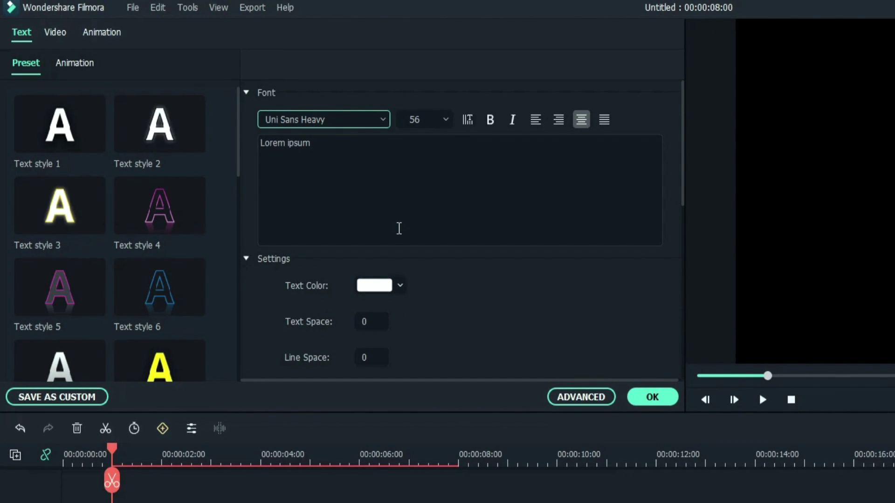
pyautogui.click(359, 183)
pyautogui.write('FO')
pyautogui.press('BackSpace')
pyautogui.write('ILMORA')
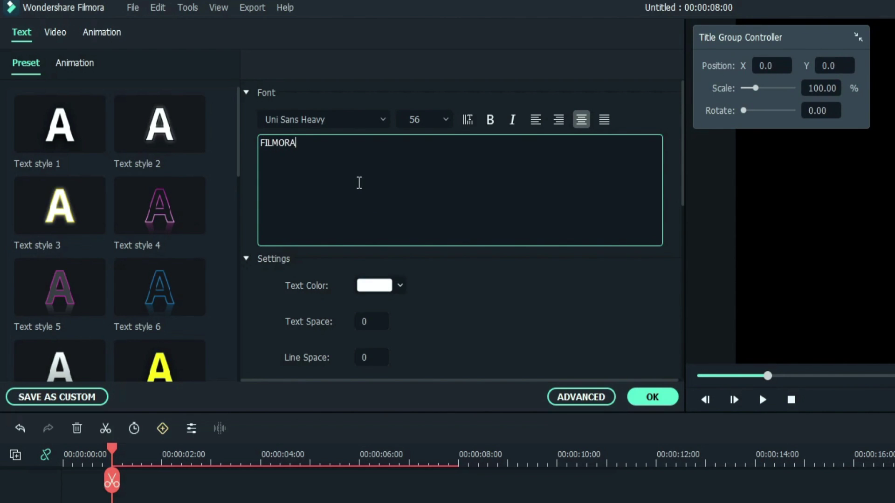
pyautogui.click(419, 263)
pyautogui.rightClick(119, 357)
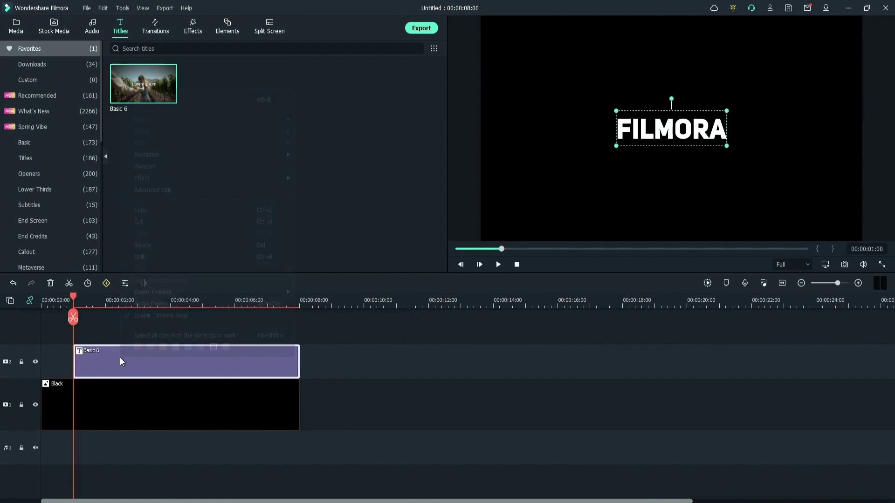
# Copy the FILMORA title and add four new video tracks above track 2.
pyautogui.click(151, 212)
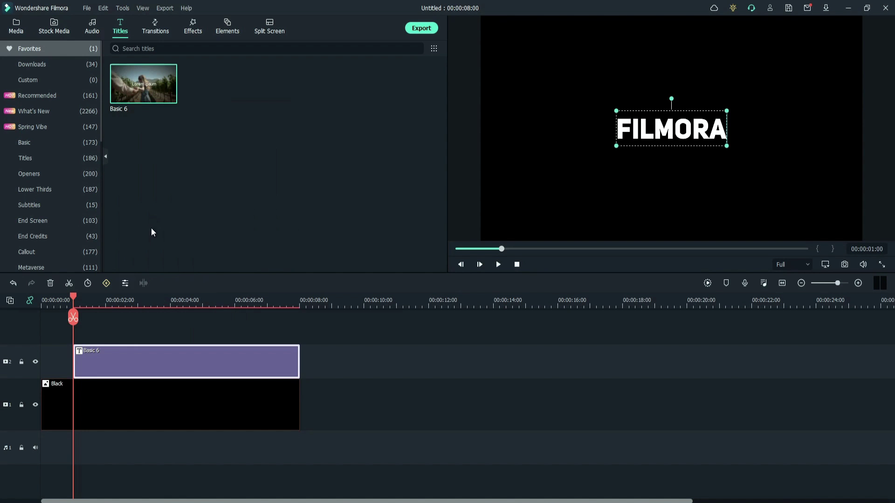
pyautogui.click(23, 362)
pyautogui.rightClick(22, 406)
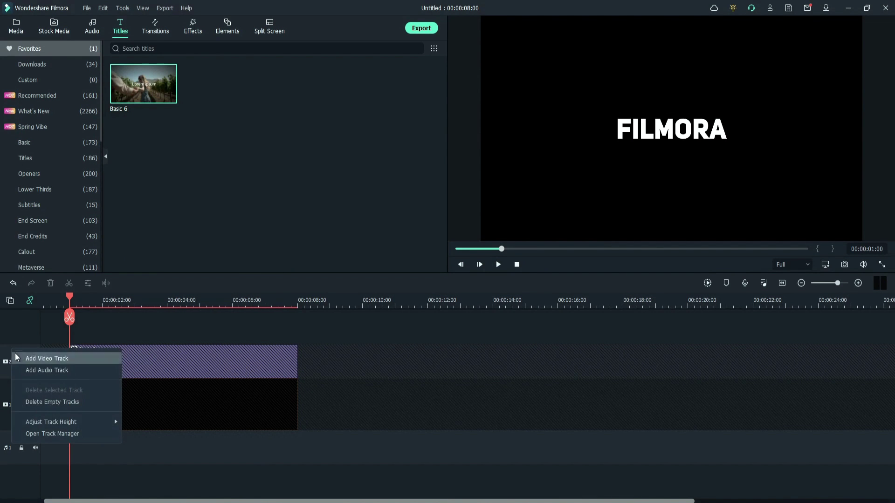
pyautogui.click(52, 433)
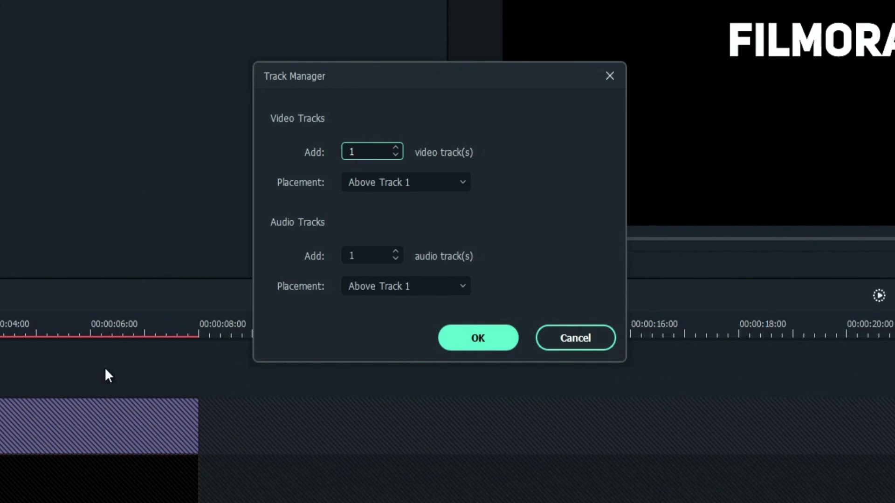
pyautogui.click(429, 213)
pyautogui.click(403, 238)
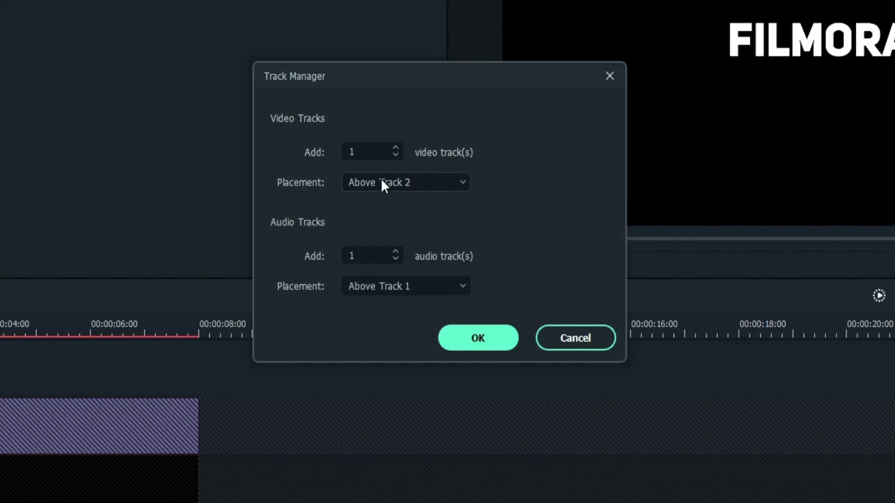
pyautogui.doubleClick(370, 154)
pyautogui.write('4')
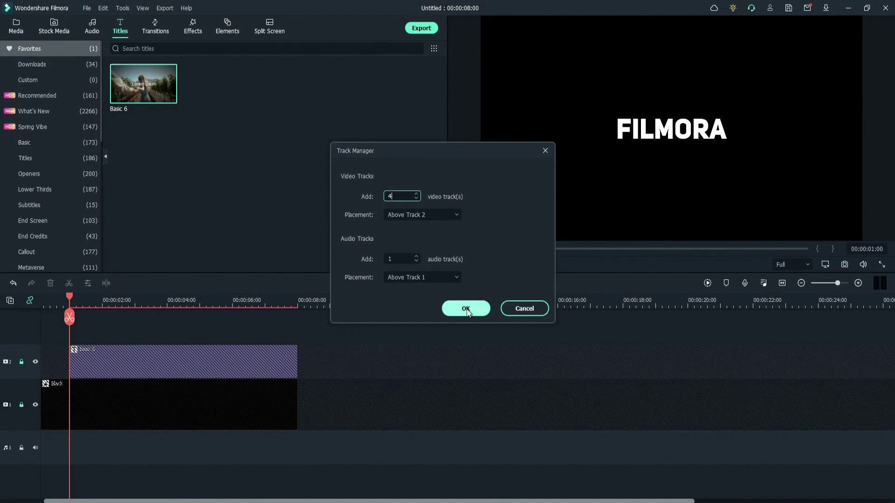
pyautogui.click(478, 338)
# Shrink the timeline tracks to the Small height.
pyautogui.rightClick(27, 349)
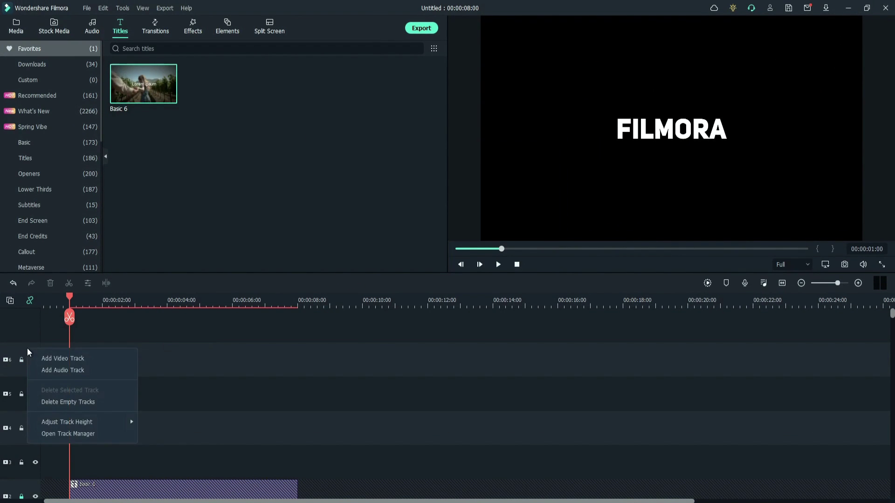
pyautogui.moveTo(72, 421)
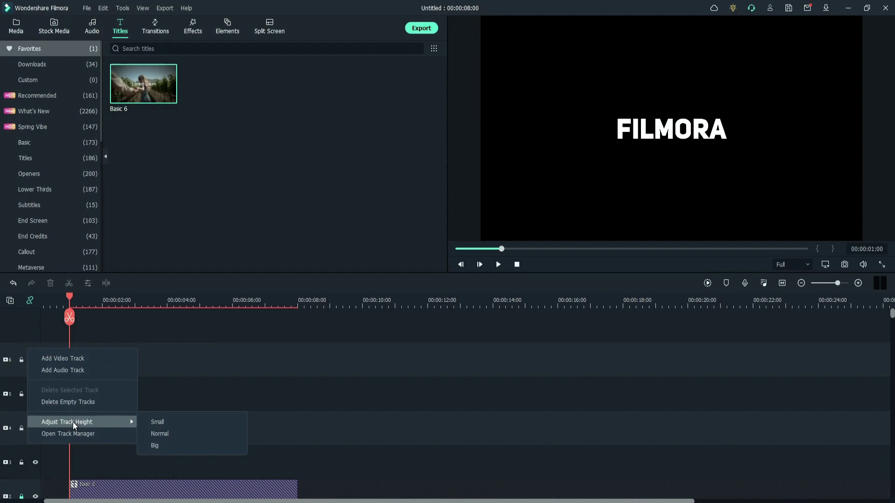
pyautogui.click(152, 423)
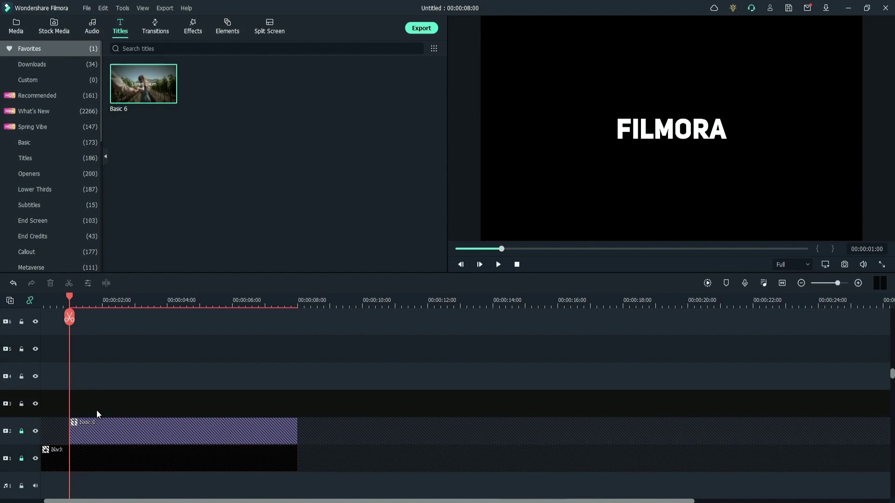
# Paste a copy of the FILMORA title onto track 3.
pyautogui.hotkey('ctrl', 'v')
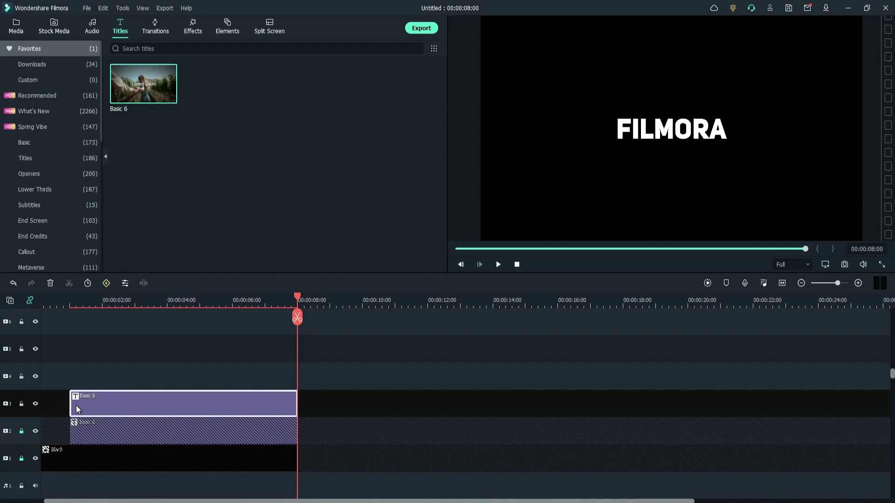
pyautogui.rightClick(78, 408)
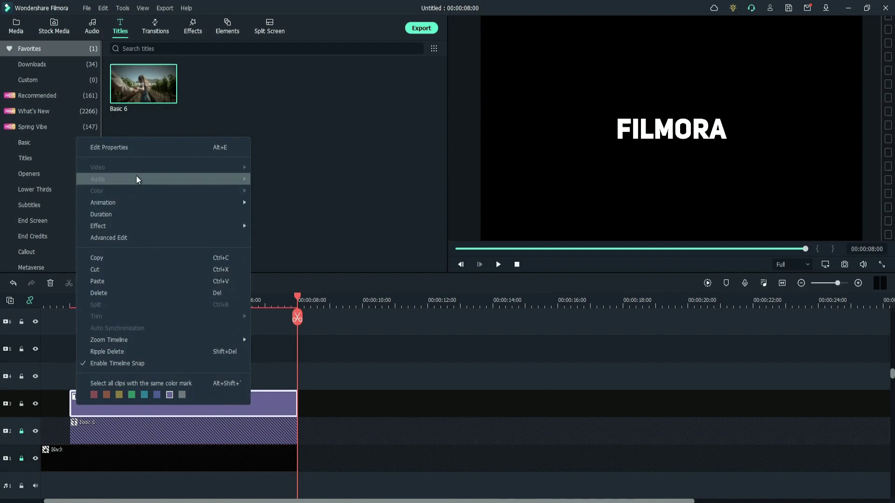
pyautogui.click(136, 148)
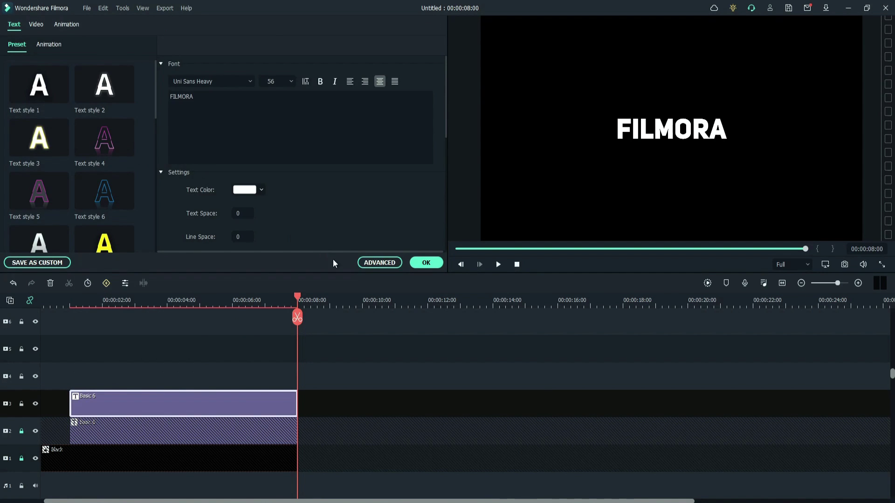
# In the Advanced editor, turn off Text Fill and add a white border of size 1.
pyautogui.click(371, 263)
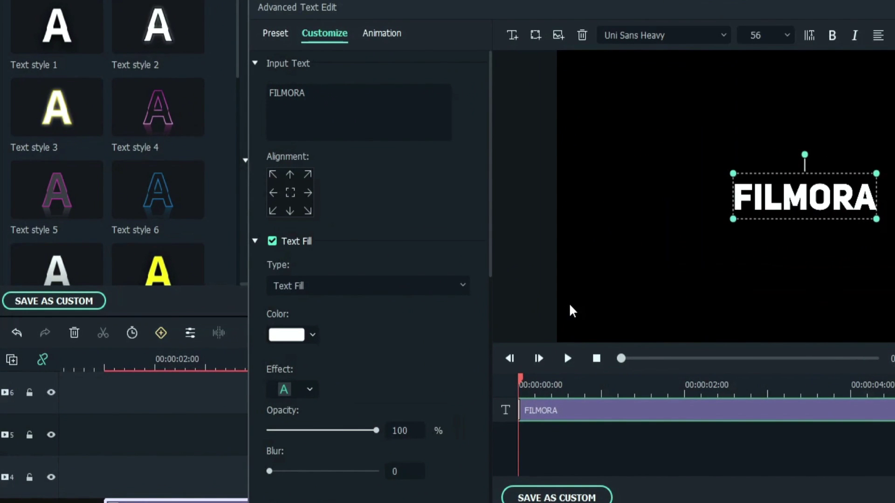
pyautogui.click(271, 241)
pyautogui.scroll(-3, 377, 326)
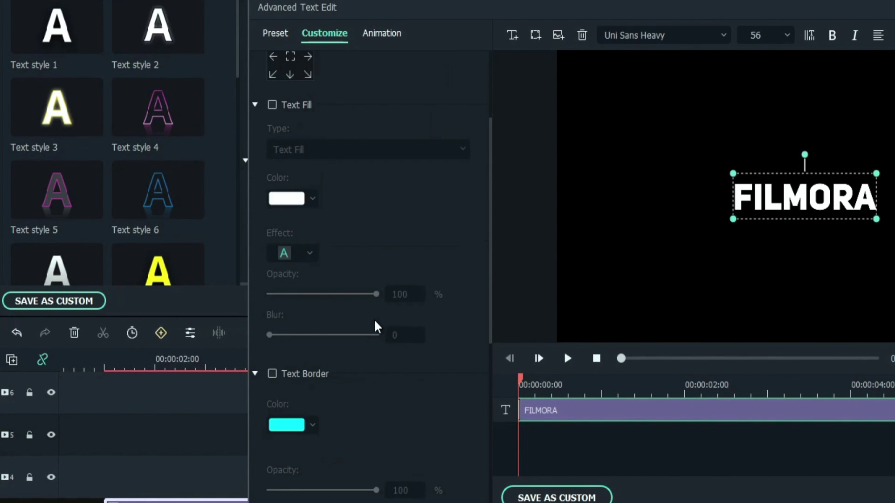
pyautogui.click(313, 376)
pyautogui.click(300, 425)
pyautogui.click(283, 479)
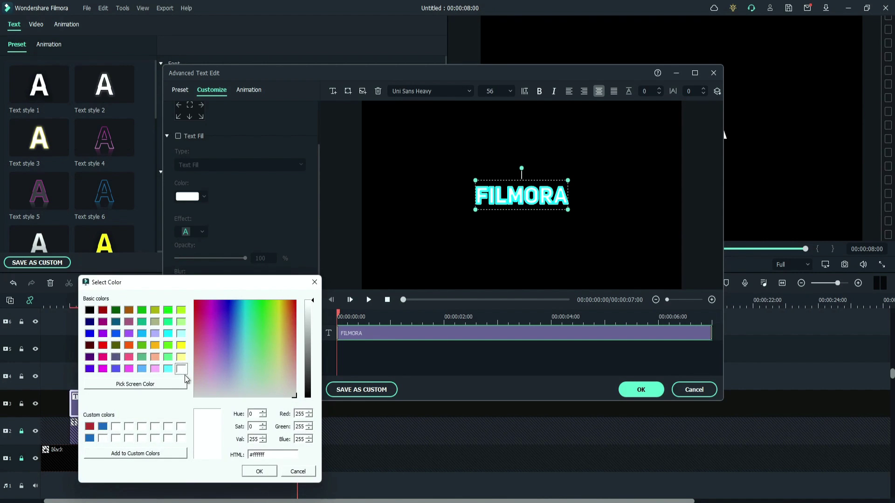
pyautogui.click(257, 473)
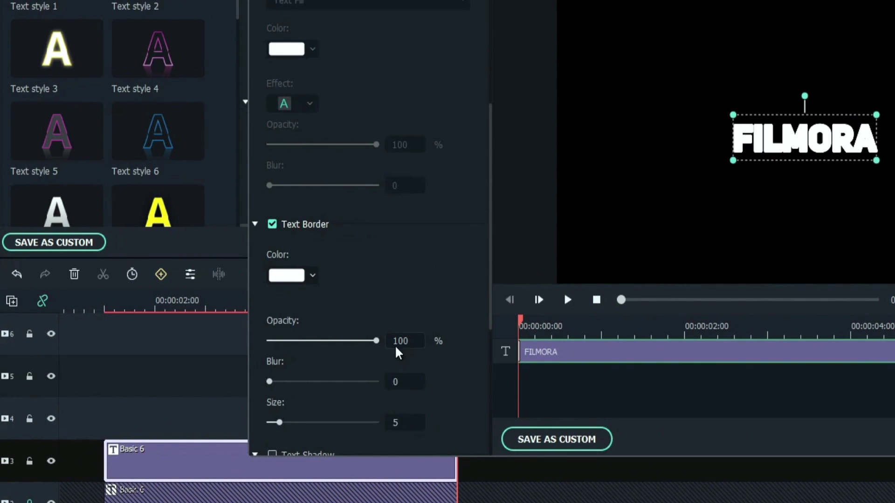
pyautogui.write('1')
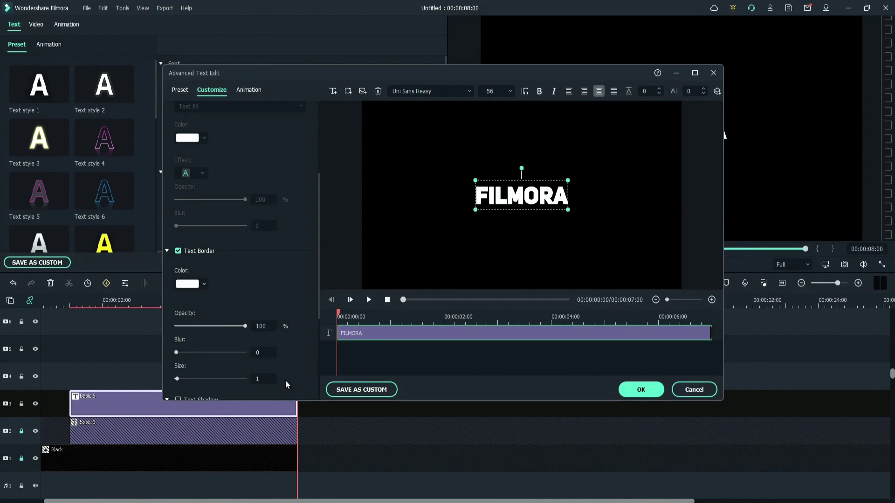
pyautogui.click(639, 391)
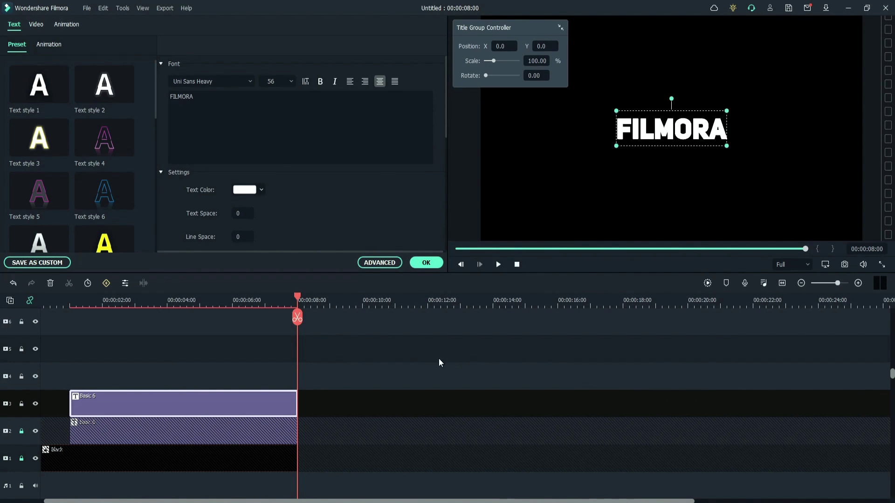
# Set the outlined title's Transform Position Y to 120 and confirm.
pyautogui.click(43, 26)
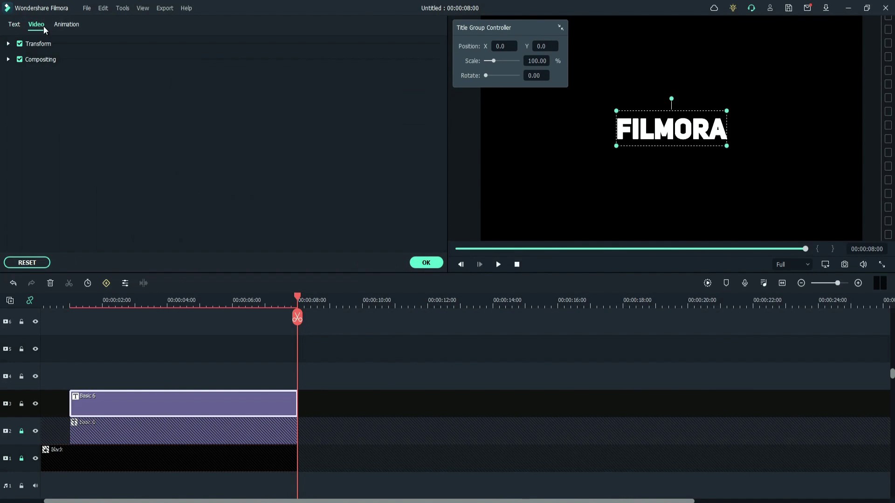
pyautogui.click(8, 44)
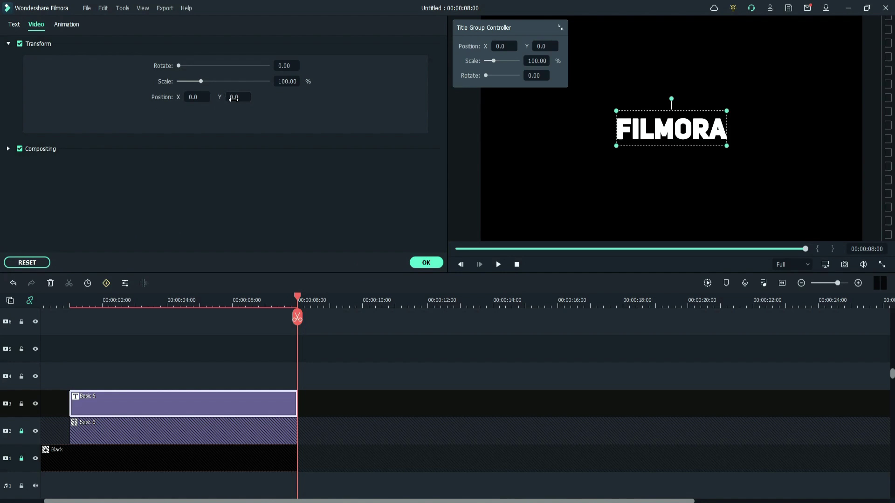
pyautogui.moveTo(233, 99); pyautogui.dragTo(235, 133)
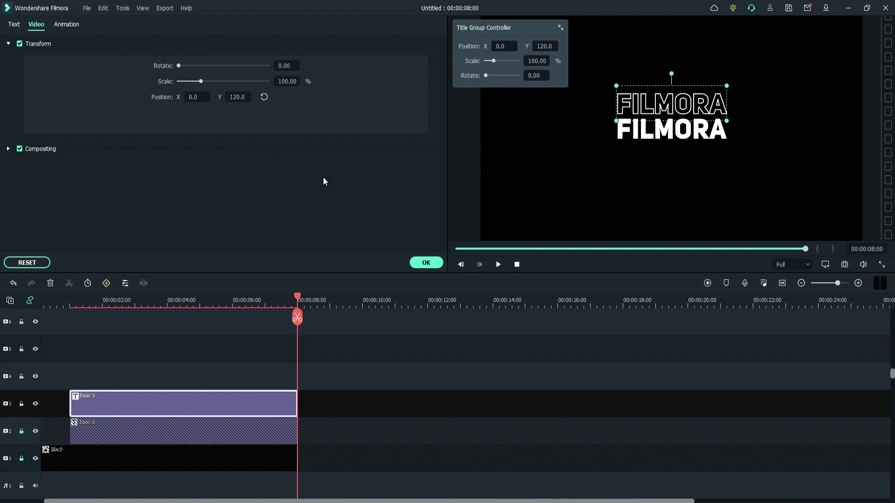
pyautogui.click(413, 263)
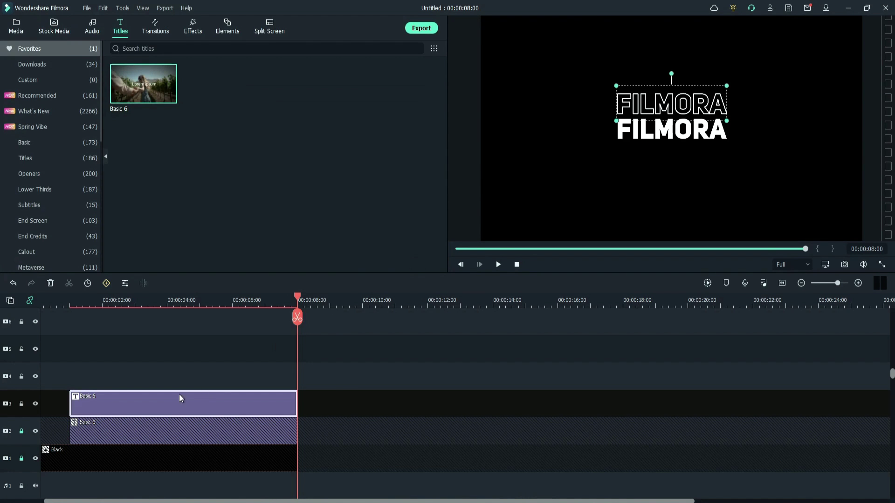
# Copy the outlined title, lock track 3, and paste a raised copy onto track 4.
pyautogui.rightClick(160, 402)
pyautogui.click(196, 256)
pyautogui.click(70, 303)
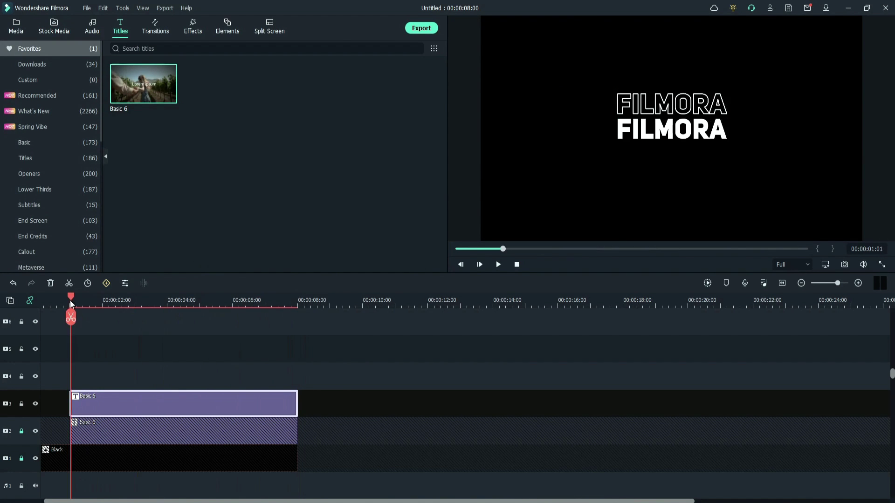
pyautogui.click(21, 362)
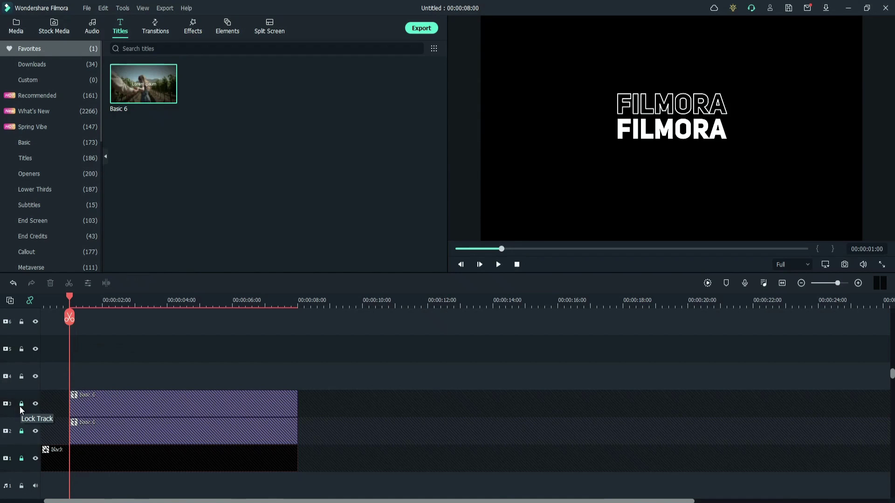
pyautogui.click(24, 385)
pyautogui.hotkey('ctrl', 'v')
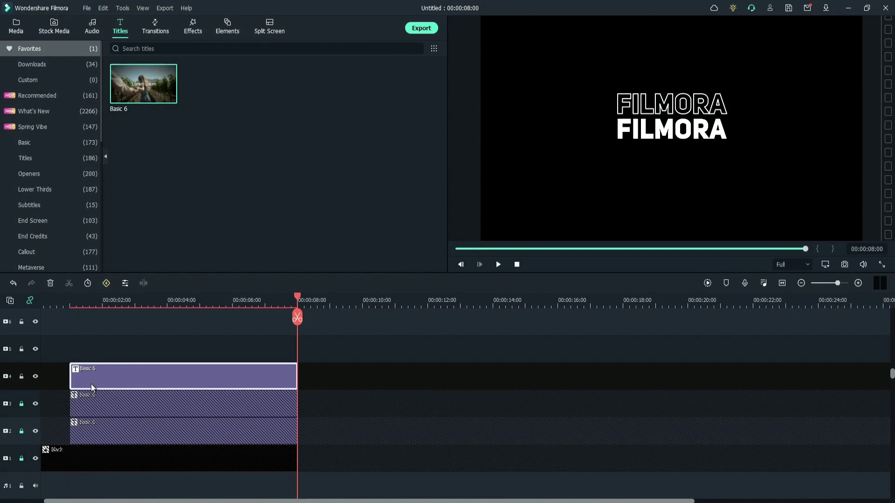
pyautogui.rightClick(126, 381)
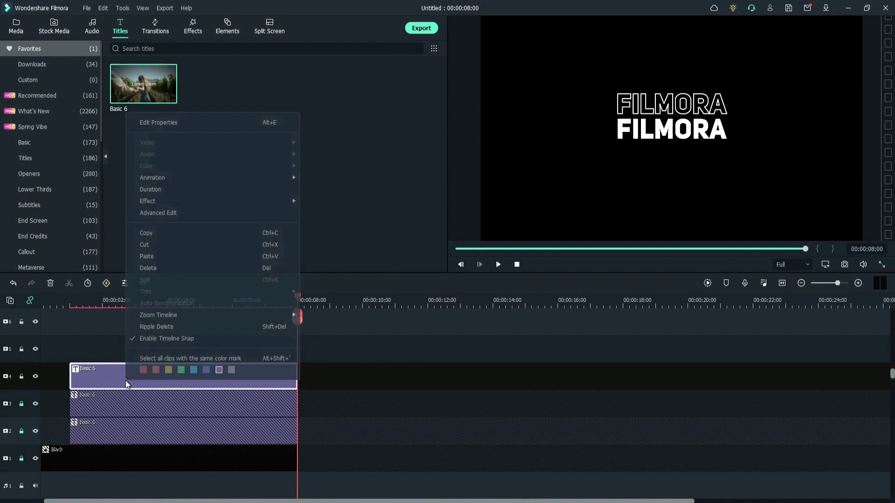
pyautogui.click(171, 125)
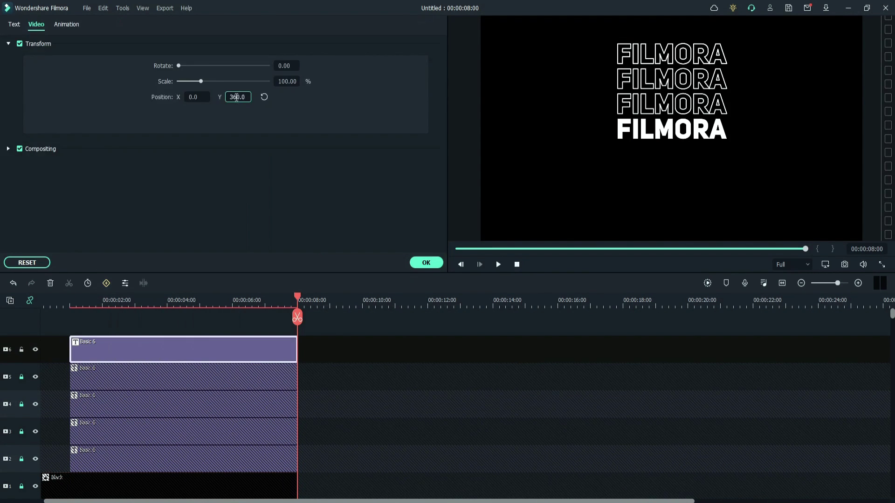
pyautogui.click(426, 262)
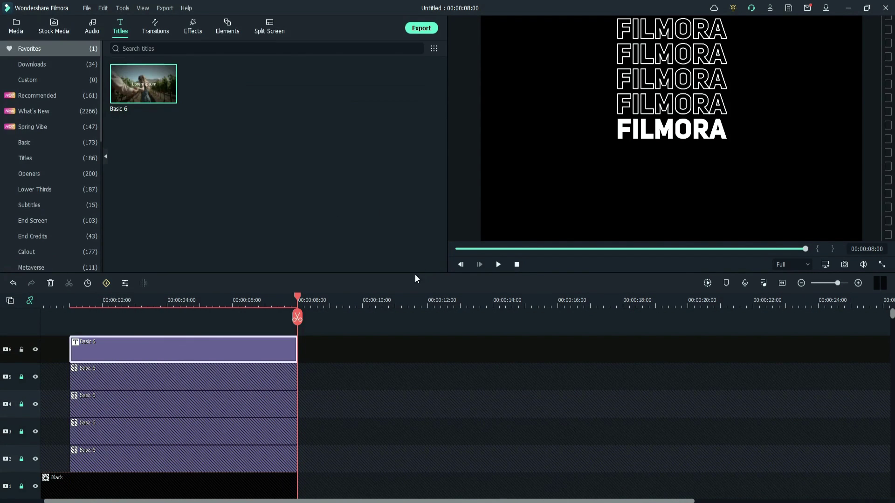
# Unlock tracks 2–5 and zoom the timeline to fit the full 8 seconds.
pyautogui.click(21, 377)
pyautogui.click(21, 404)
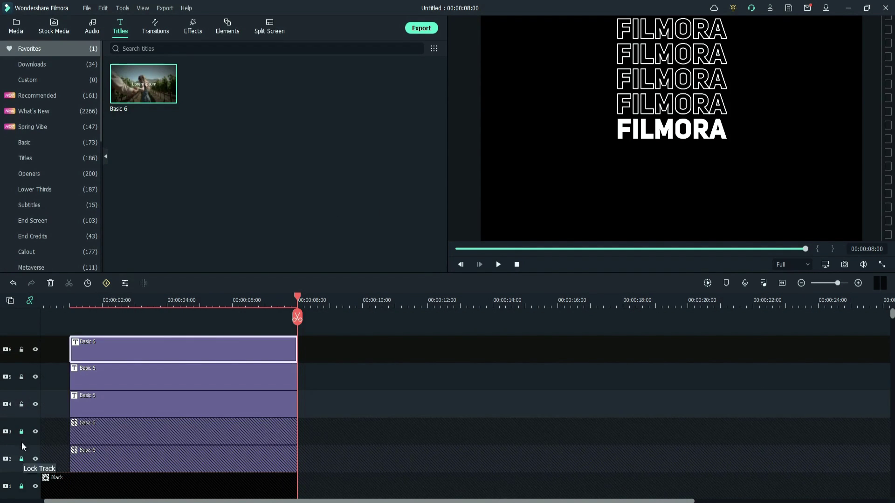
pyautogui.click(21, 431)
pyautogui.click(22, 459)
pyautogui.scroll(-1, 369, 412)
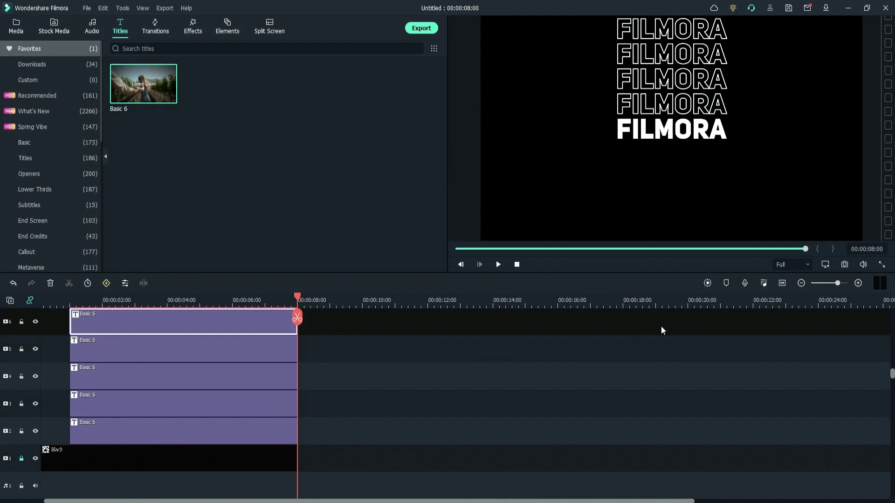
pyautogui.click(780, 284)
# Split the four lower title clips near 1 second, each a few frames later than the one above.
pyautogui.scroll(1, 480, 390)
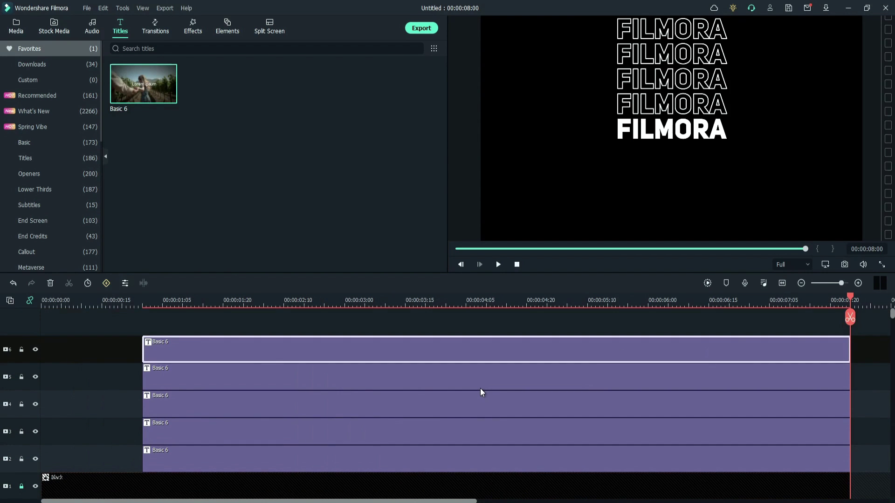
pyautogui.click(141, 302)
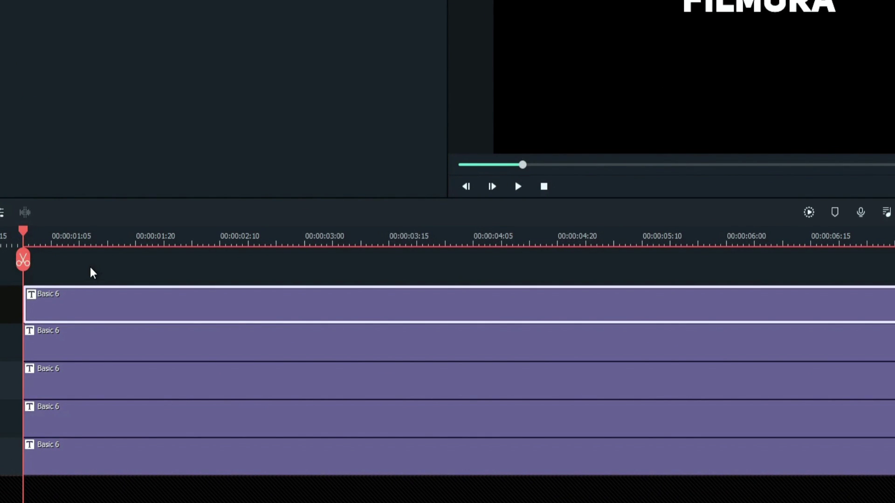
pyautogui.press('Right')
pyautogui.press('Right')
pyautogui.press('Right')
pyautogui.press('Right')
pyautogui.press('Right')
pyautogui.click(99, 342)
pyautogui.hotkey('ctrl', 'b')
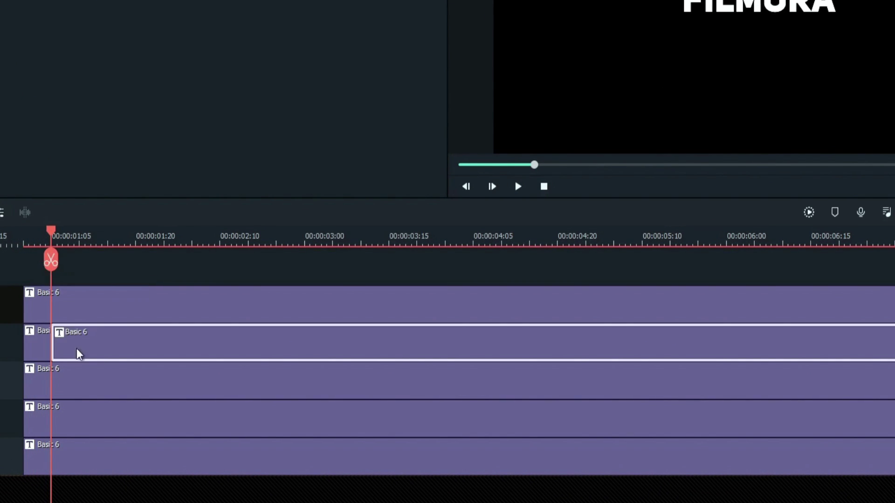
pyautogui.click(80, 391)
pyautogui.press('Right')
pyautogui.press('Right')
pyautogui.press('Right')
pyautogui.press('Right')
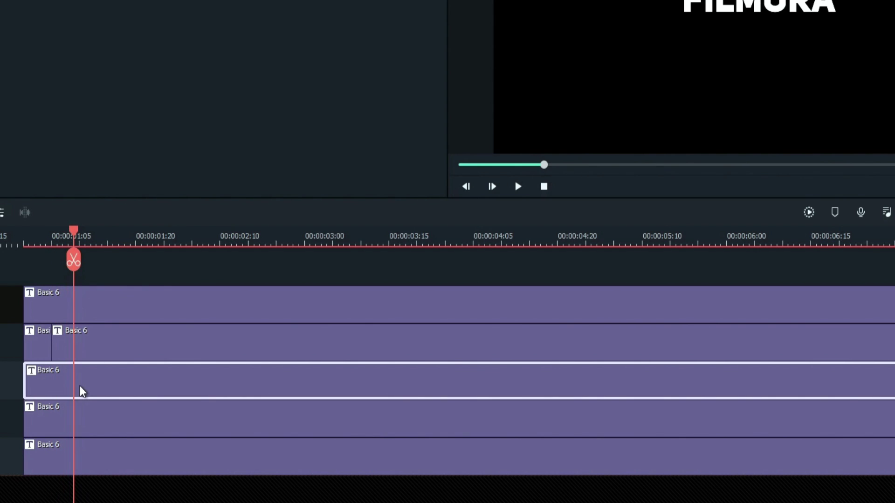
pyautogui.press('Right')
pyautogui.click(78, 265)
pyautogui.click(108, 431)
pyautogui.press('Right')
pyautogui.press('Right')
pyautogui.press('Right')
pyautogui.press('Right')
pyautogui.press('Right')
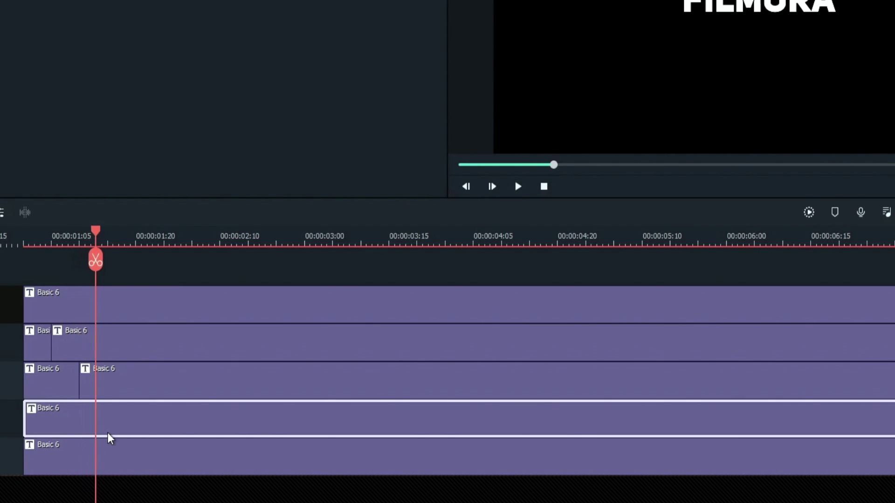
pyautogui.click(109, 266)
pyautogui.click(133, 469)
pyautogui.press('Right')
pyautogui.press('Right')
pyautogui.press('Right')
pyautogui.press('Right')
pyautogui.press('Right')
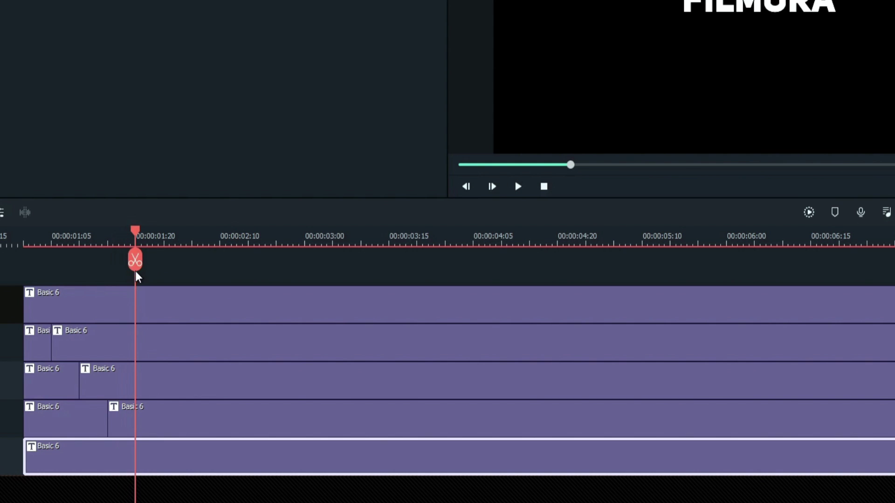
pyautogui.click(135, 259)
# Delete the leftover opening pieces so the titles start at staggered times.
pyautogui.click(29, 350)
pyautogui.press('Delete')
pyautogui.click(31, 389)
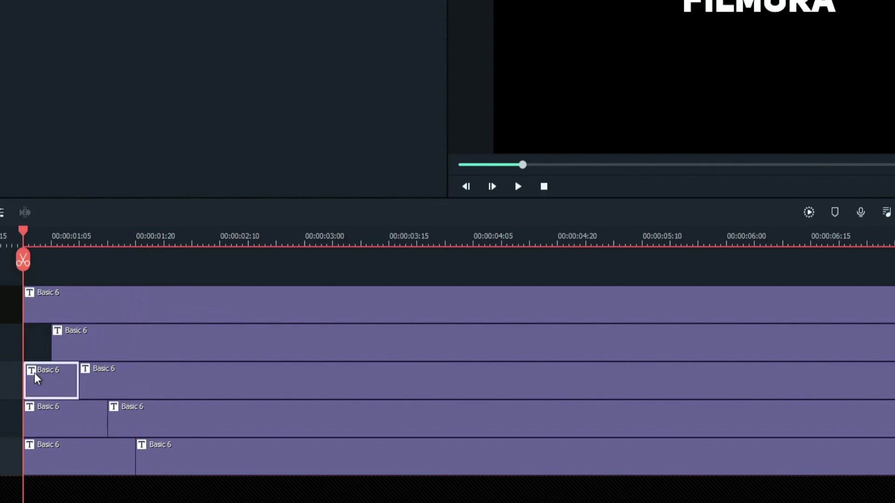
pyautogui.press('Delete')
pyautogui.click(46, 421)
pyautogui.press('Delete')
pyautogui.click(51, 459)
pyautogui.press('Delete')
# Split all five title clips at about 2 seconds and shift their second halves later, leaving a gap.
pyautogui.moveTo(24, 231); pyautogui.dragTo(260, 237)
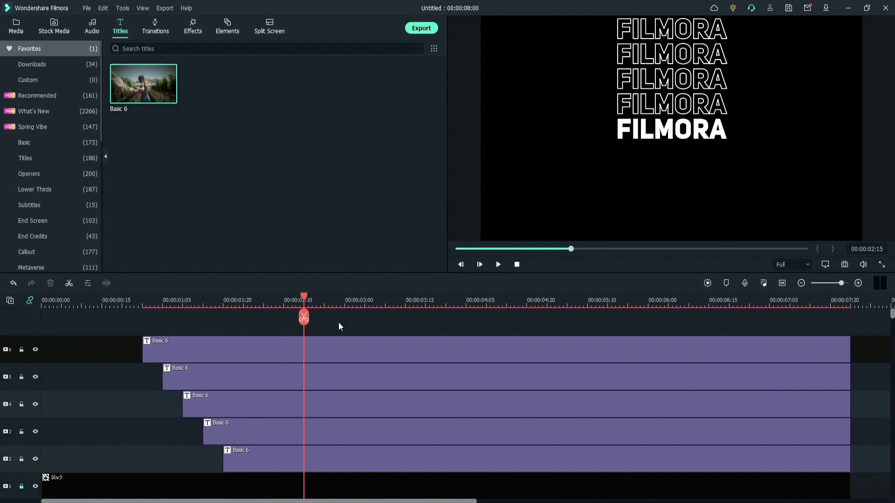
pyautogui.moveTo(339, 323); pyautogui.dragTo(308, 451)
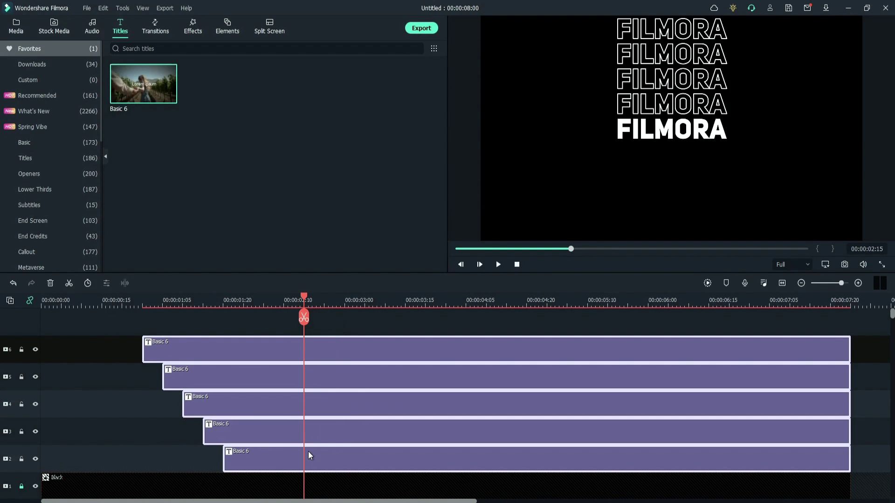
pyautogui.click(303, 318)
pyautogui.moveTo(328, 350); pyautogui.dragTo(336, 347)
pyautogui.click(310, 298)
pyautogui.moveTo(310, 298); pyautogui.dragTo(318, 297)
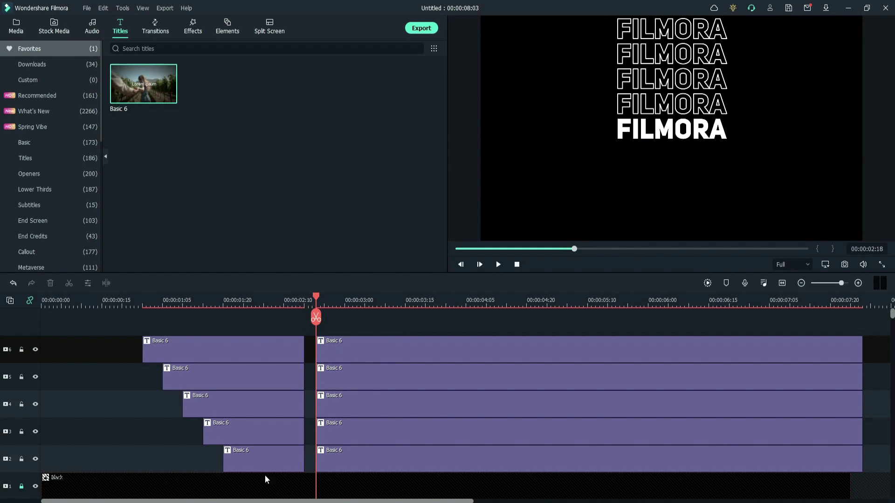
# Set the bottom title's second-half clip duration to 00:00:00:20.
pyautogui.rightClick(263, 458)
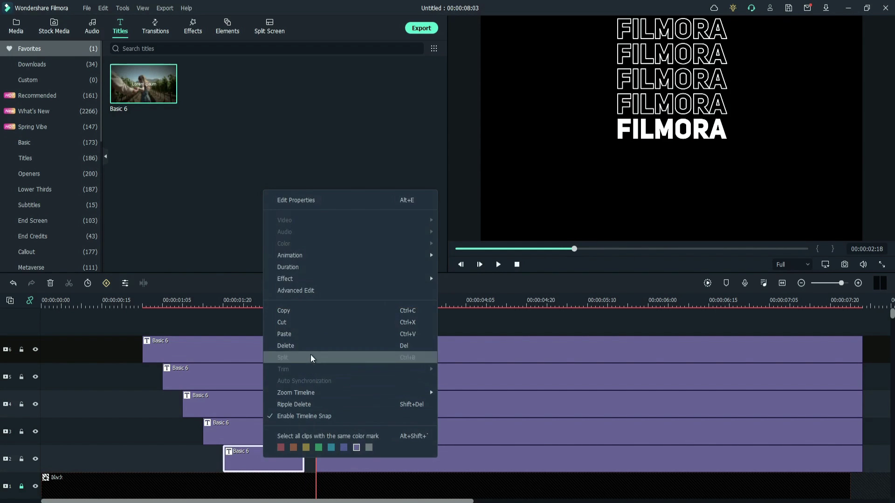
pyautogui.click(307, 270)
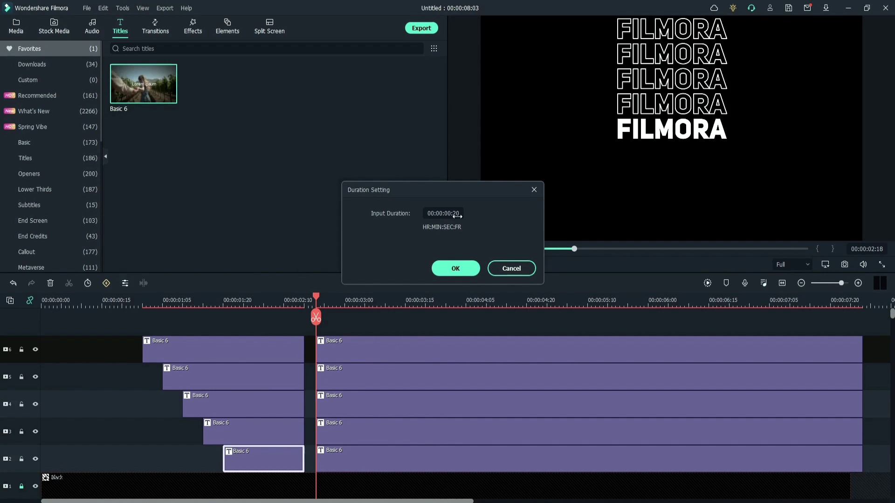
pyautogui.click(512, 268)
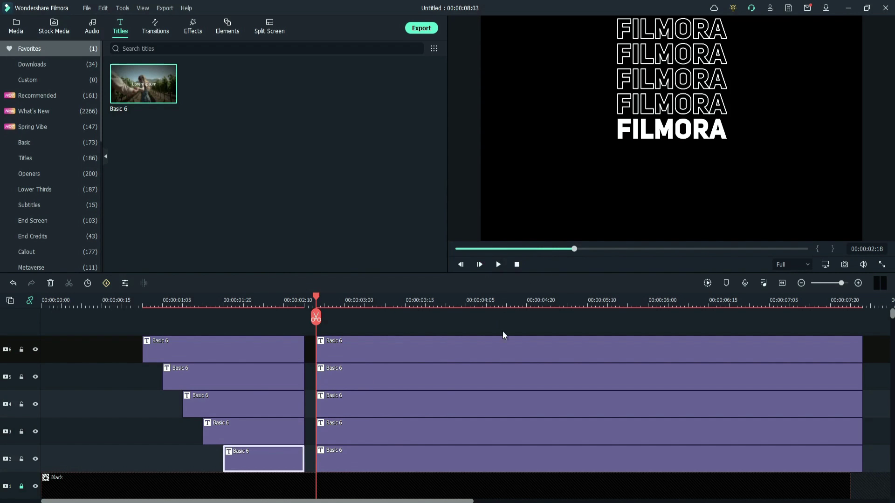
pyautogui.click(376, 460)
pyautogui.rightClick(334, 457)
pyautogui.click(371, 267)
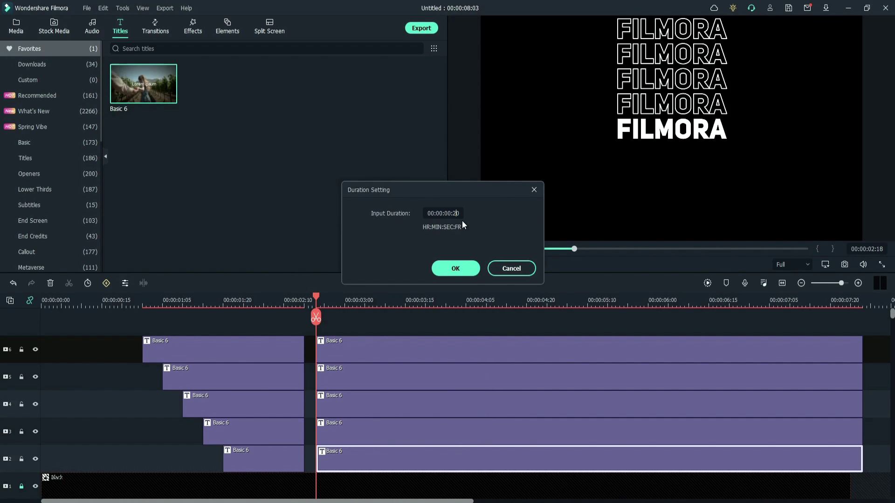
pyautogui.click(460, 270)
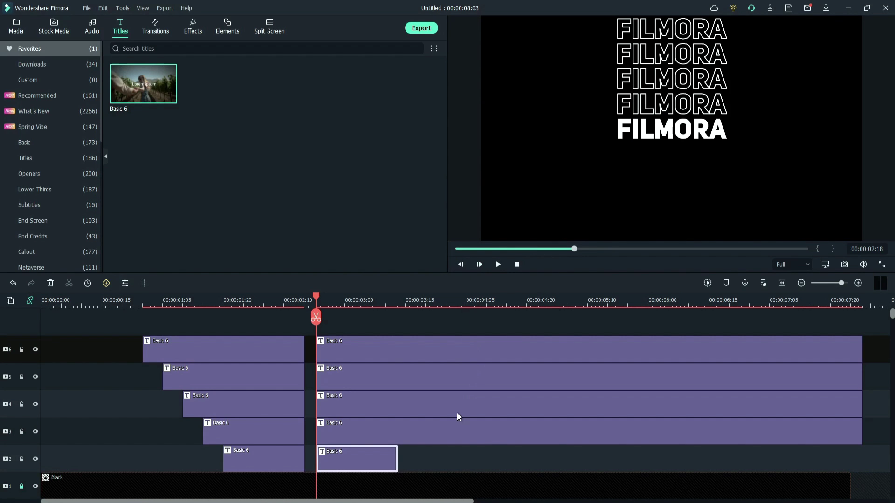
# Split the four outlined second-half clips from about 3:13, each higher one a few frames later.
pyautogui.click(430, 433)
pyautogui.moveTo(329, 299); pyautogui.dragTo(396, 302)
pyautogui.press('Right')
pyautogui.press('Right')
pyautogui.press('Right')
pyautogui.press('Right')
pyautogui.press('Right')
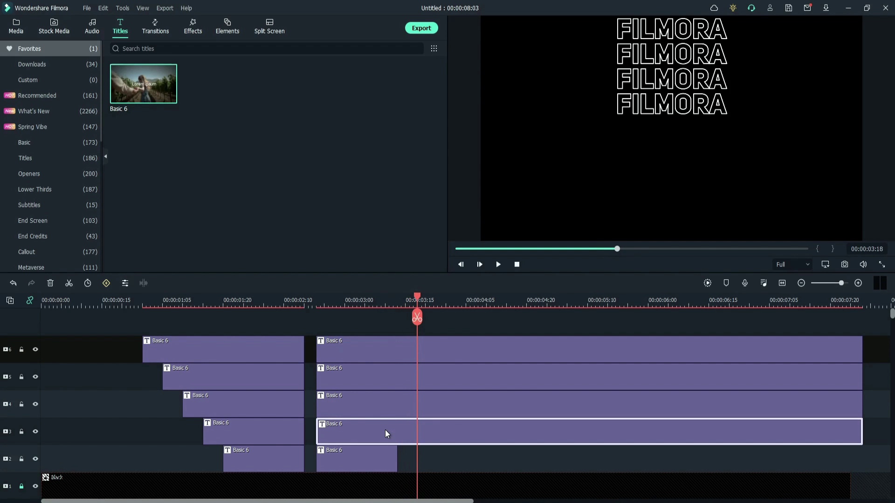
pyautogui.click(417, 318)
pyautogui.click(398, 405)
pyautogui.press('Right')
pyautogui.press('Right')
pyautogui.press('Right')
pyautogui.press('Right')
pyautogui.press('Right')
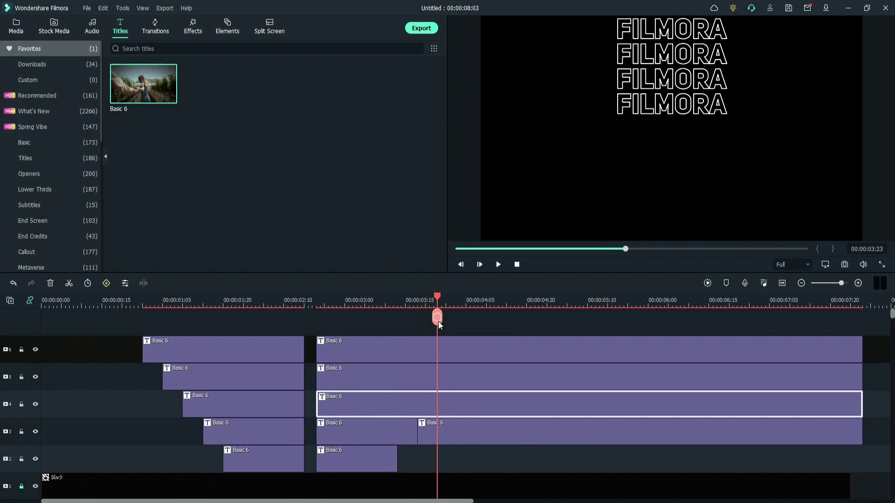
pyautogui.click(438, 319)
pyautogui.click(420, 373)
pyautogui.press('Right')
pyautogui.press('Right')
pyautogui.press('Right')
pyautogui.press('Right')
pyautogui.press('Right')
pyautogui.click(457, 319)
pyautogui.click(438, 348)
pyautogui.press('Right')
pyautogui.press('Right')
pyautogui.press('Right')
pyautogui.press('Right')
pyautogui.press('Right')
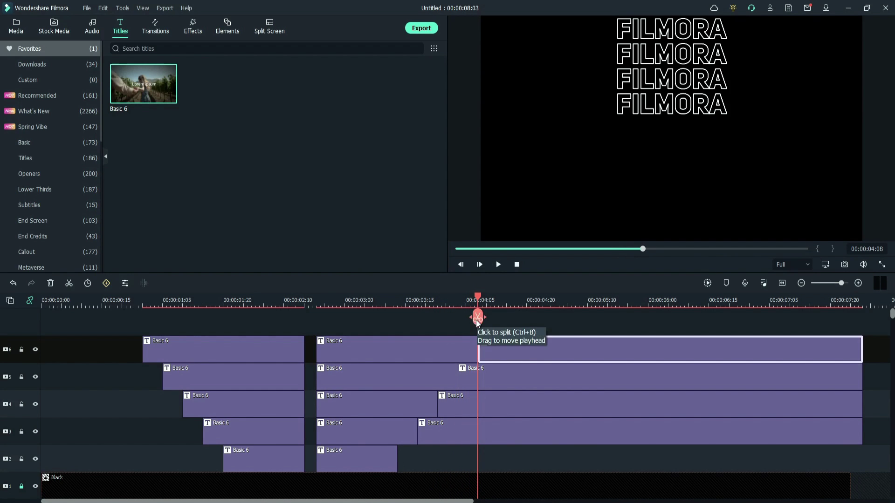
pyautogui.click(477, 319)
# Delete the leftover tail pieces so the outlined titles end in a cascade.
pyautogui.click(527, 353)
pyautogui.press('Delete')
pyautogui.click(522, 378)
pyautogui.press('Delete')
pyautogui.press('Delete')
pyautogui.press('Delete')
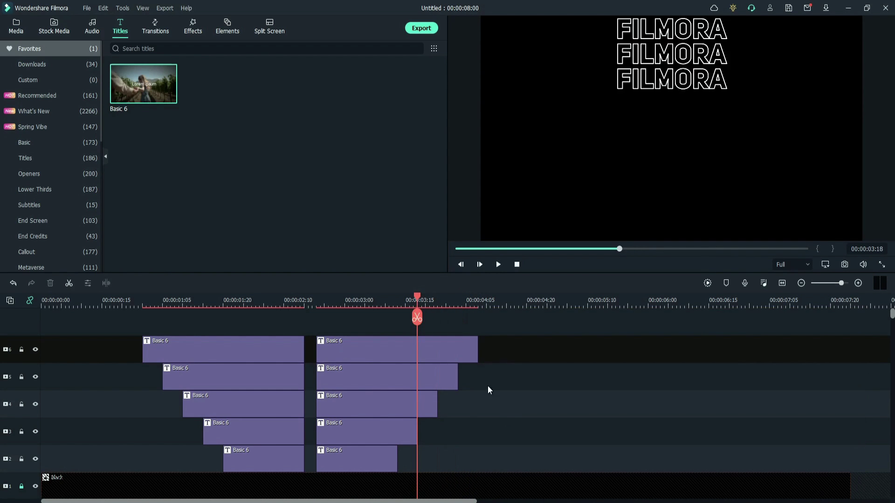
pyautogui.moveTo(417, 306); pyautogui.dragTo(134, 306)
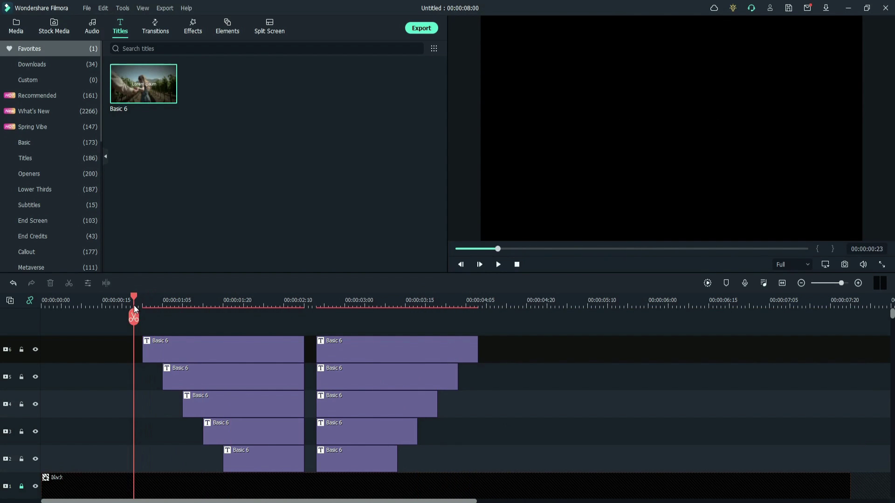
# Render a preview of the staggered FILMORA title sequence and play it from the start.
pyautogui.click(707, 283)
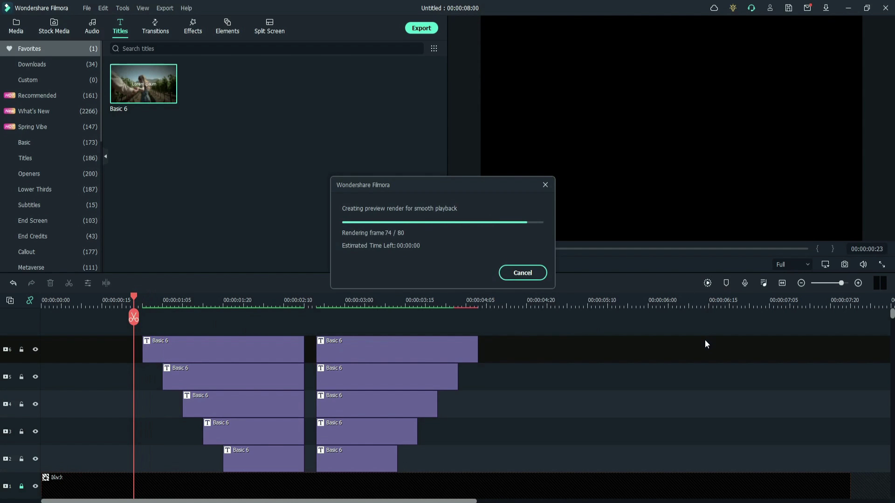
pyautogui.click(517, 265)
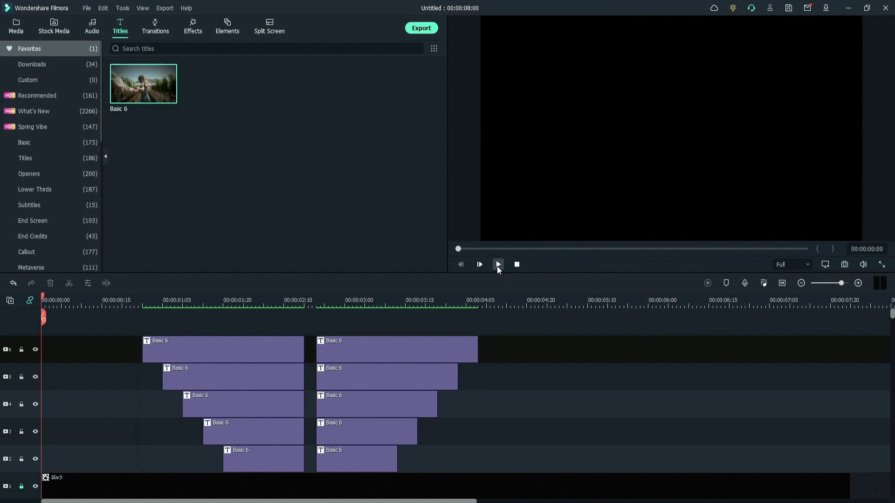
pyautogui.click(497, 265)
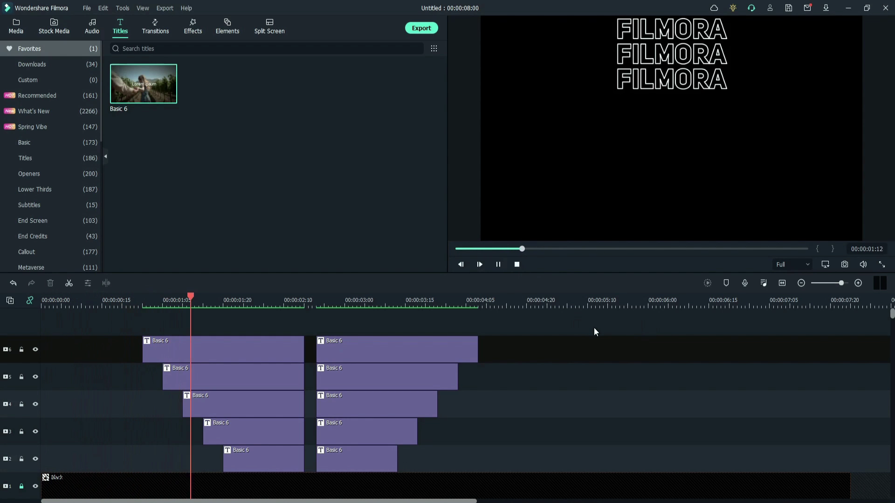